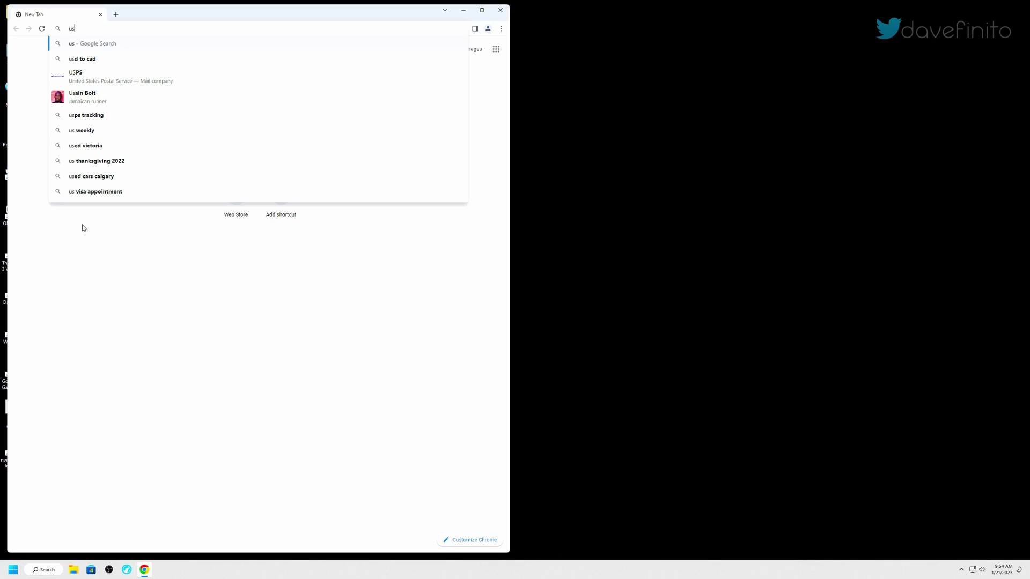
Search Google for 'usb device tree viewer' and download UsbTreeView_x64.zip from uwe-sieber.de
{"action": "type", "text": "b device "}
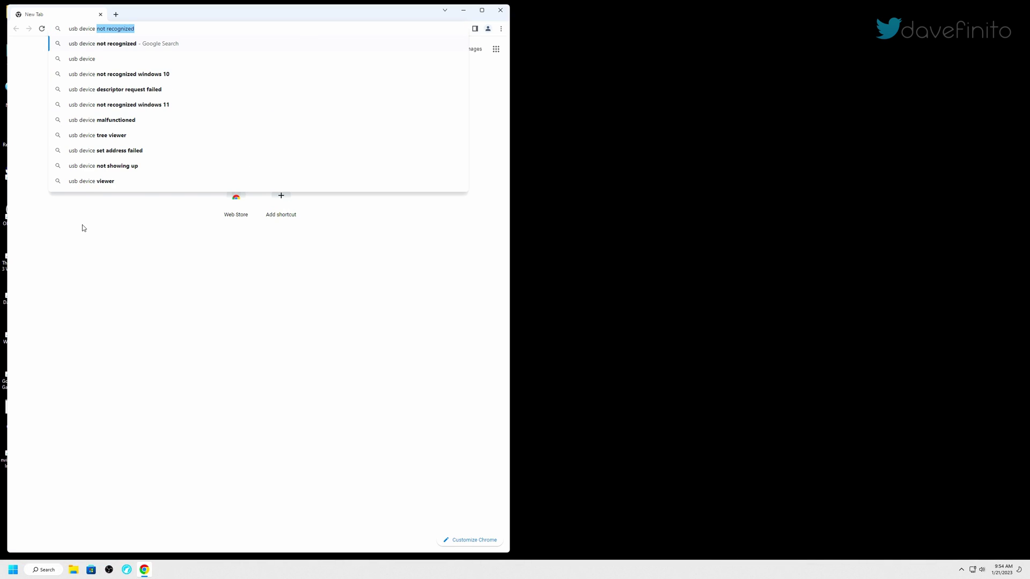
{"action": "type", "text": "tree"}
{"action": "key", "text": "Return"}
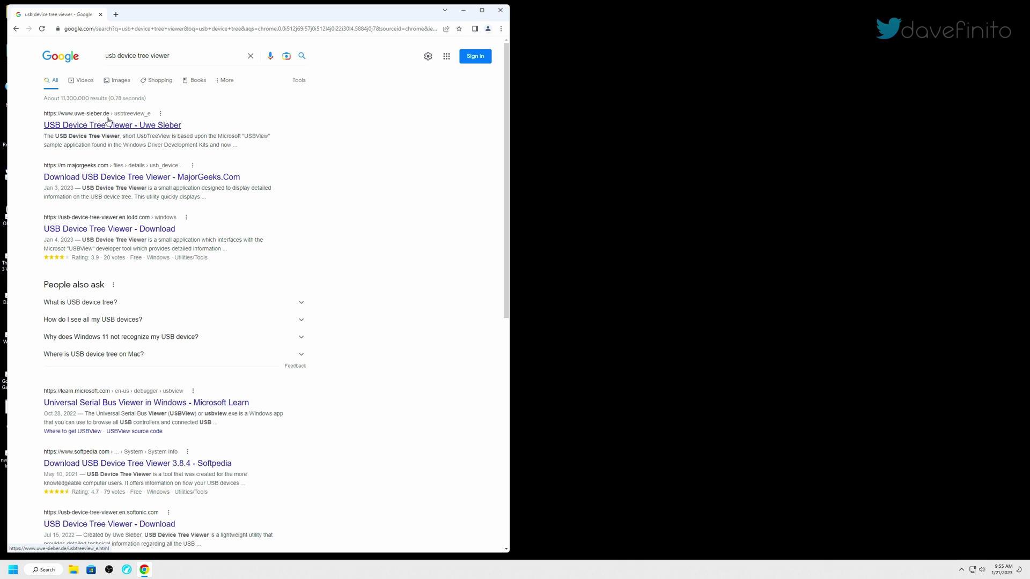
{"action": "left_click", "coordinate": [108, 124]}
{"action": "left_click", "coordinate": [81, 104]}
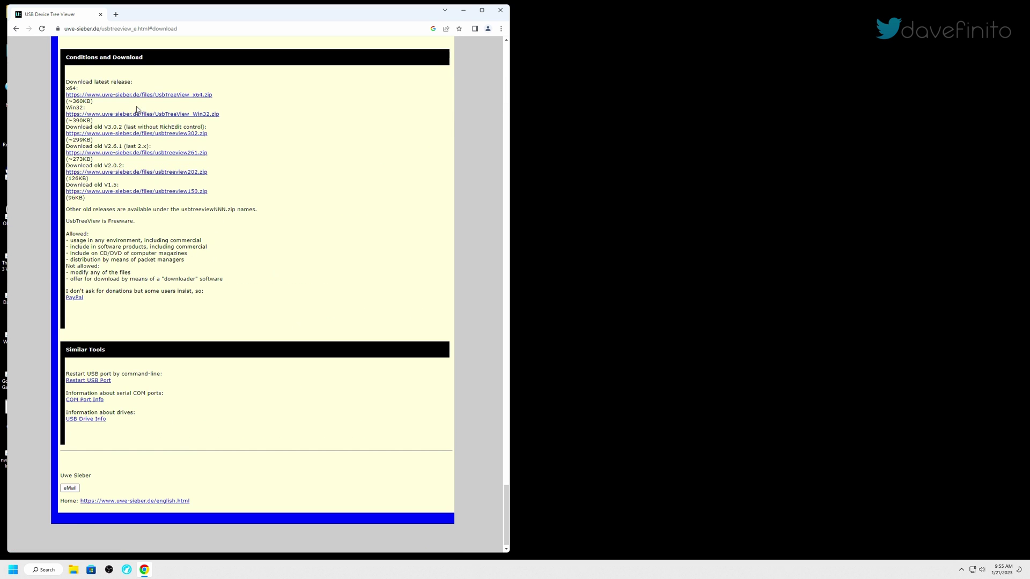
{"action": "left_click", "coordinate": [145, 95]}
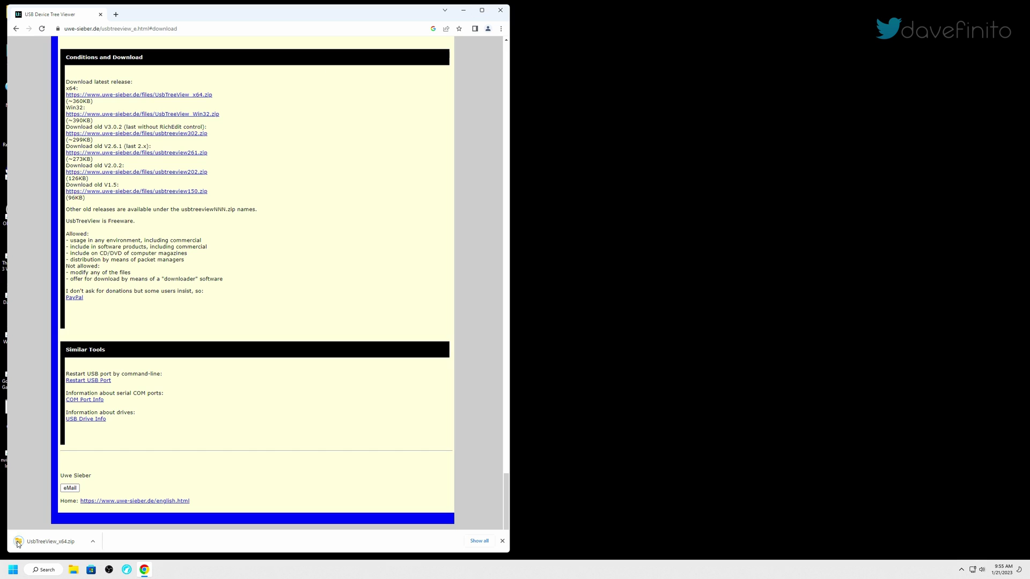
Open the downloaded zip, close Chrome, and run UsbTreeView past the security warnings
{"action": "left_click", "coordinate": [41, 541]}
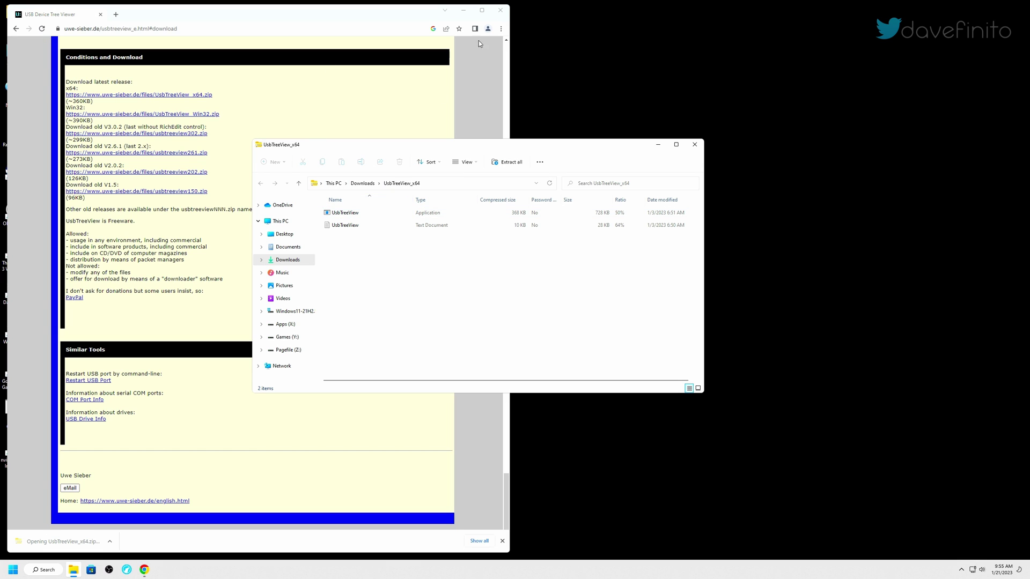
{"action": "left_click", "coordinate": [507, 15]}
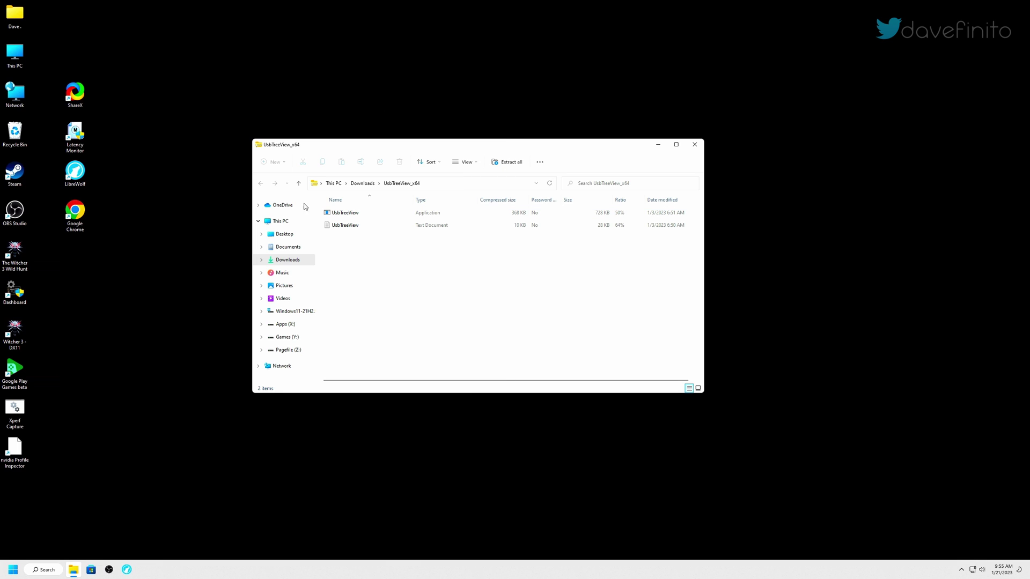
{"action": "double_click", "coordinate": [343, 216]}
{"action": "left_click", "coordinate": [525, 300]}
{"action": "left_click", "coordinate": [536, 295]}
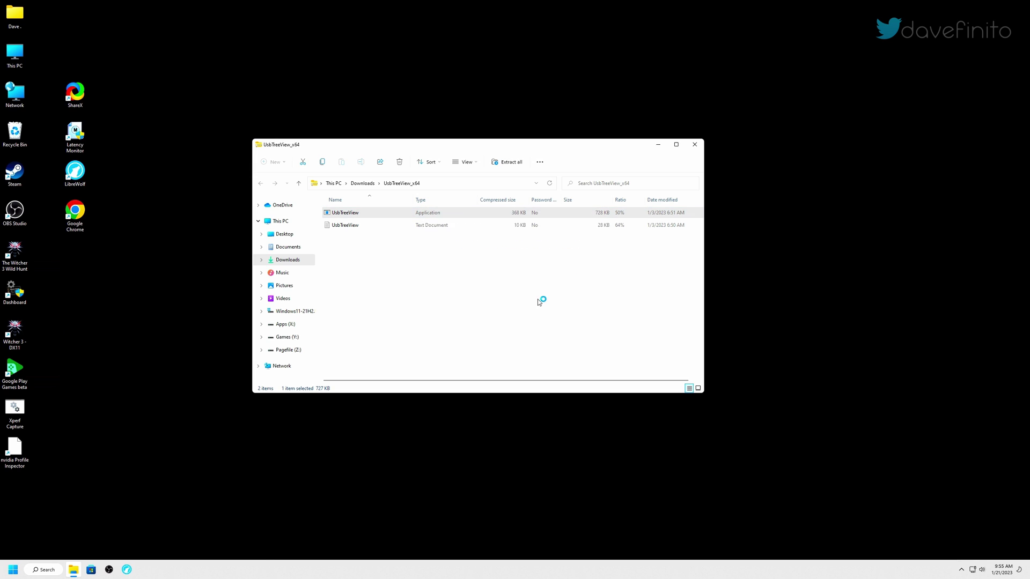
Restore the USB Device Tree Viewer window, enlarge it, and centre it on screen
{"action": "double_click", "coordinate": [269, 4]}
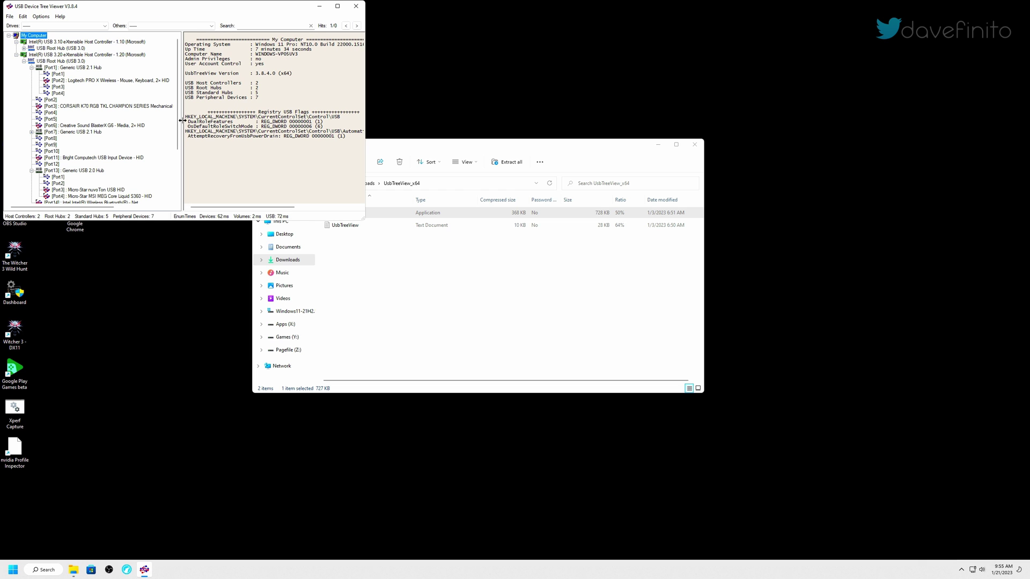
{"action": "left_click_drag", "start_coordinate": [362, 217], "coordinate": [417, 296]}
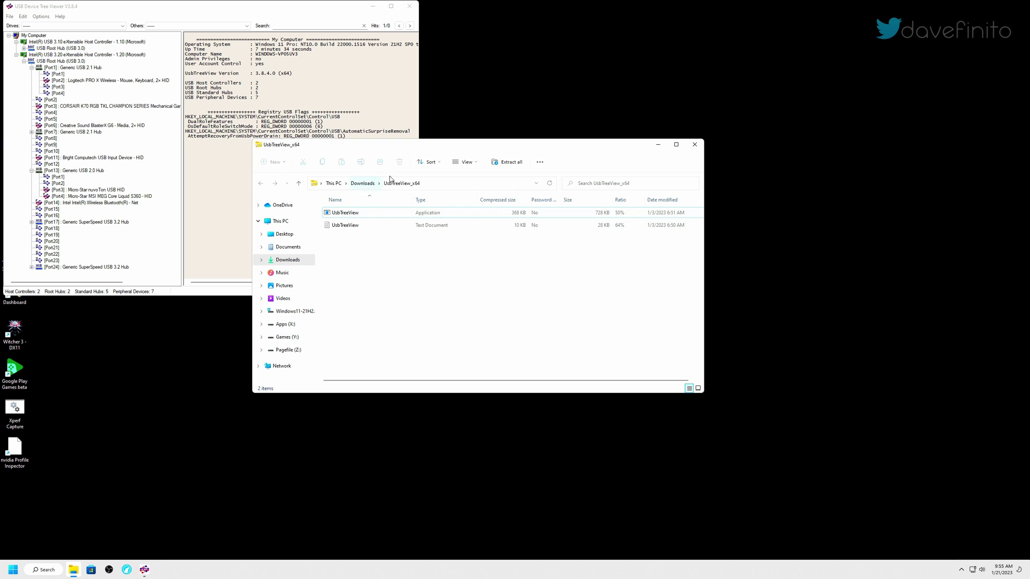
{"action": "left_click_drag", "start_coordinate": [250, 11], "coordinate": [706, 164]}
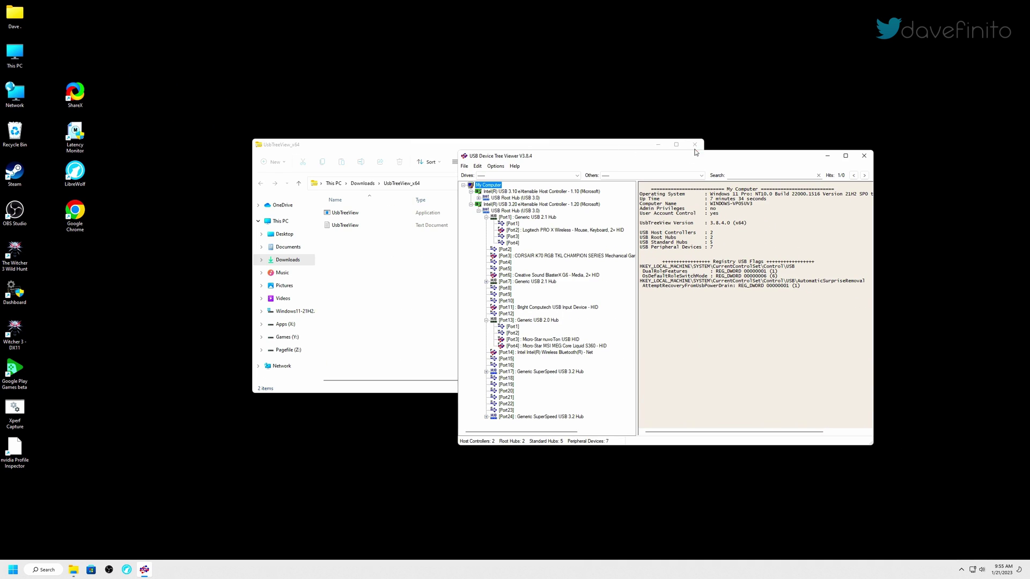
Close the zip folder, launch LatencyMon from the desktop, and arrange both windows side by side
{"action": "left_click", "coordinate": [695, 147]}
{"action": "left_click", "coordinate": [79, 142]}
{"action": "double_click", "coordinate": [78, 142]}
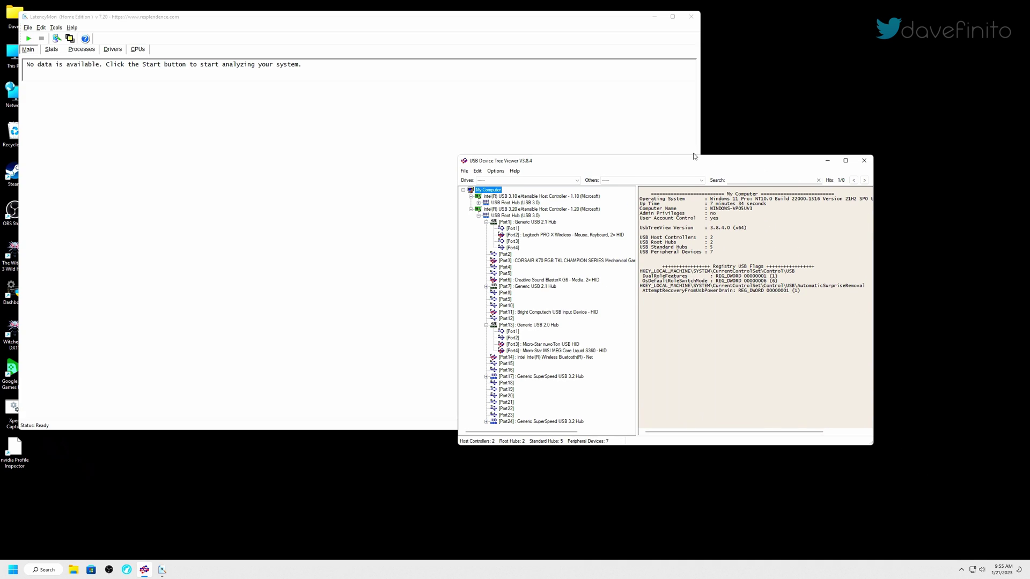
{"action": "left_click_drag", "start_coordinate": [670, 160], "coordinate": [820, 260]}
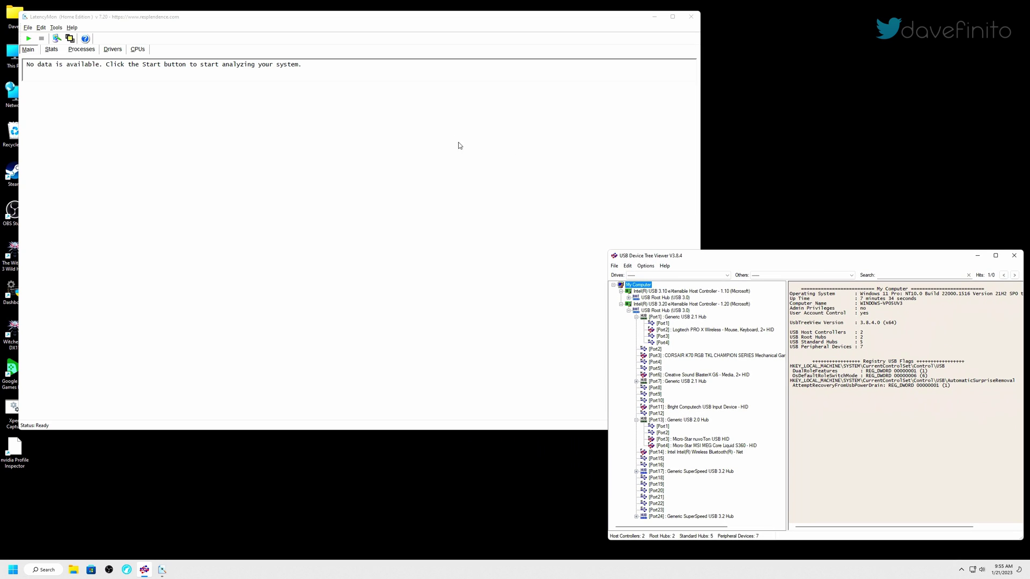
{"action": "left_click_drag", "start_coordinate": [698, 105], "coordinate": [602, 105]}
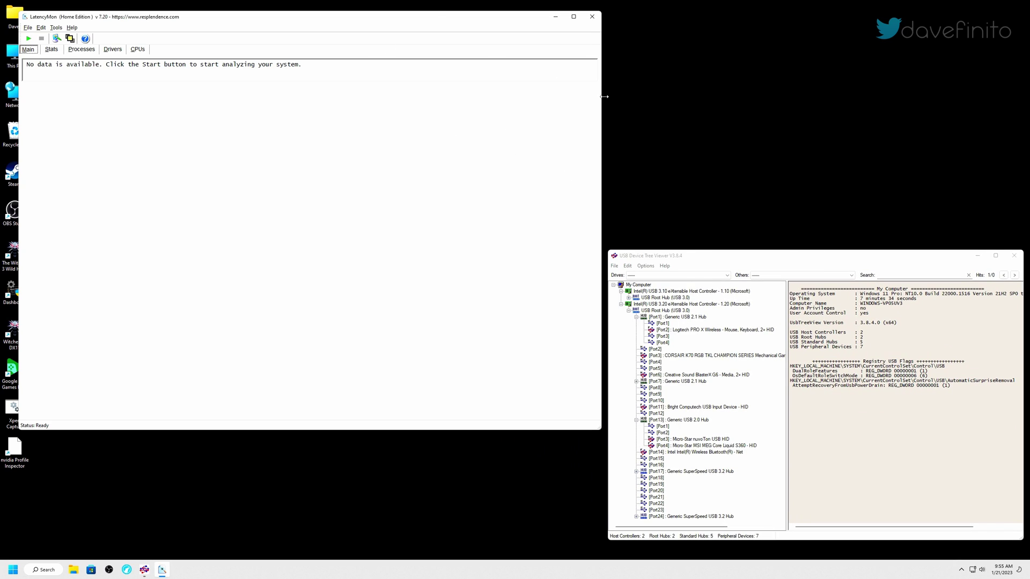
Run a one-minute latency analysis, stop it, and review the Stats tab
{"action": "left_click", "coordinate": [28, 39]}
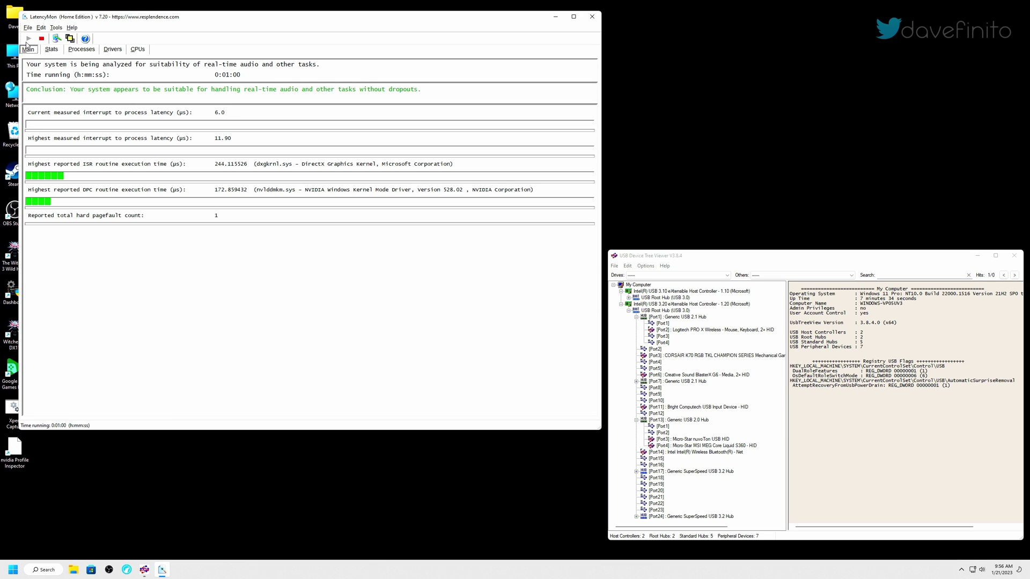
{"action": "key", "text": "F6"}
{"action": "left_click", "coordinate": [51, 49]}
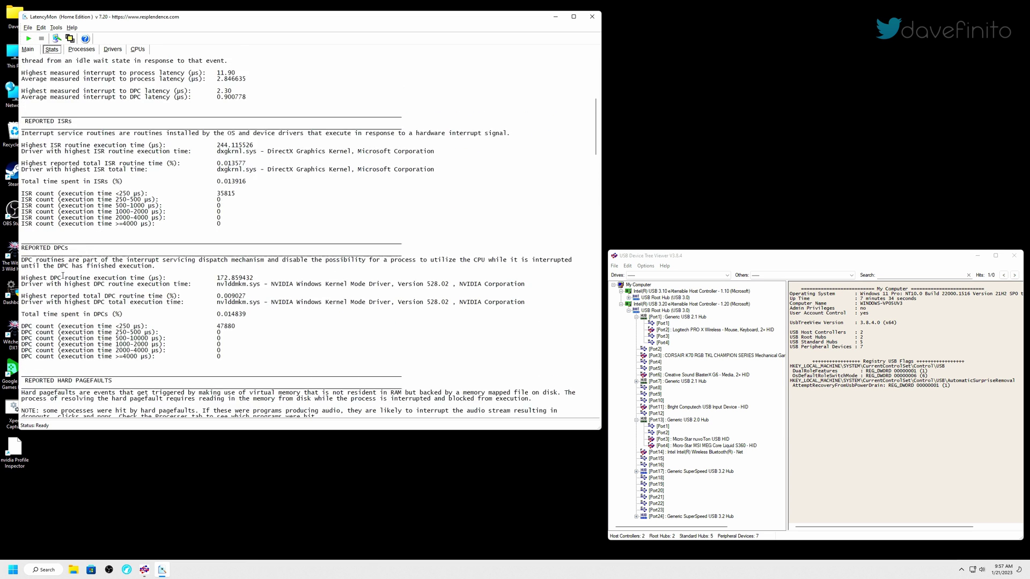
{"action": "scroll", "coordinate": [204, 375], "scroll_direction": "down", "scroll_amount": 20}
Return to the summary, screenshot the USB viewer, then rerun and stop a one-minute latency analysis
{"action": "left_click", "coordinate": [27, 49]}
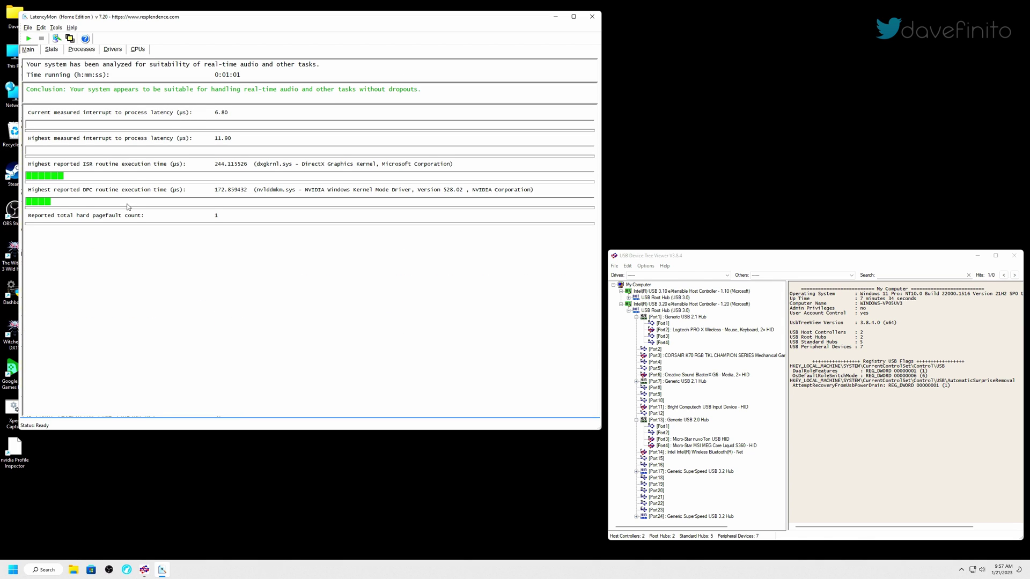
{"action": "left_click", "coordinate": [615, 412]}
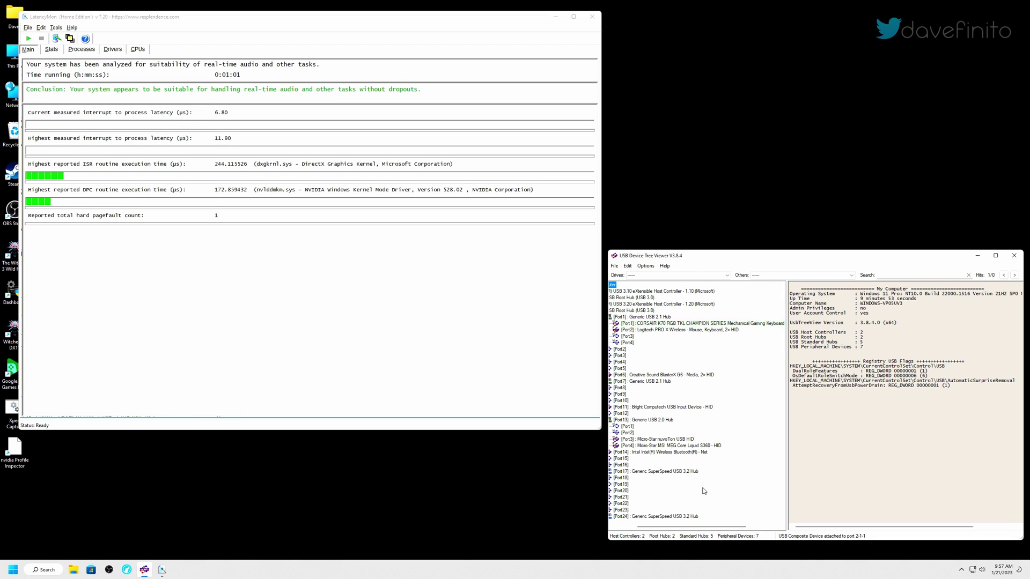
{"action": "key", "text": "Print"}
{"action": "left_click", "coordinate": [819, 319]}
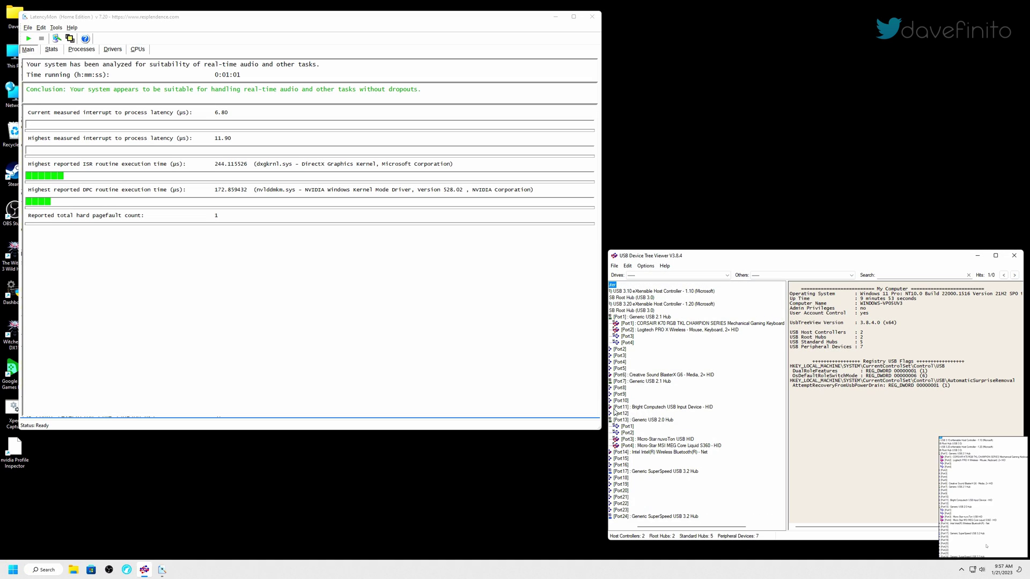
{"action": "left_click", "coordinate": [28, 39]}
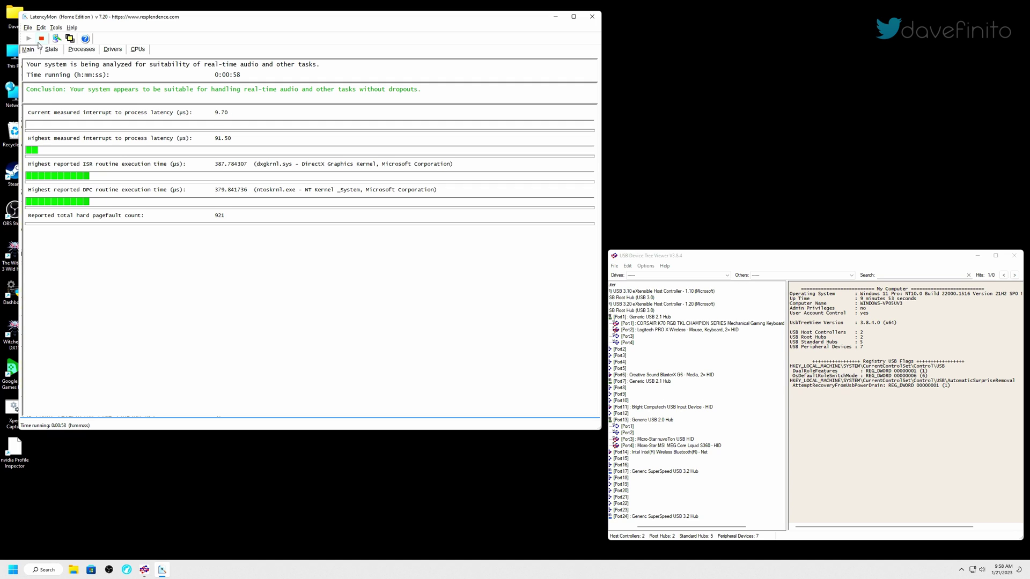
{"action": "left_click", "coordinate": [40, 41]}
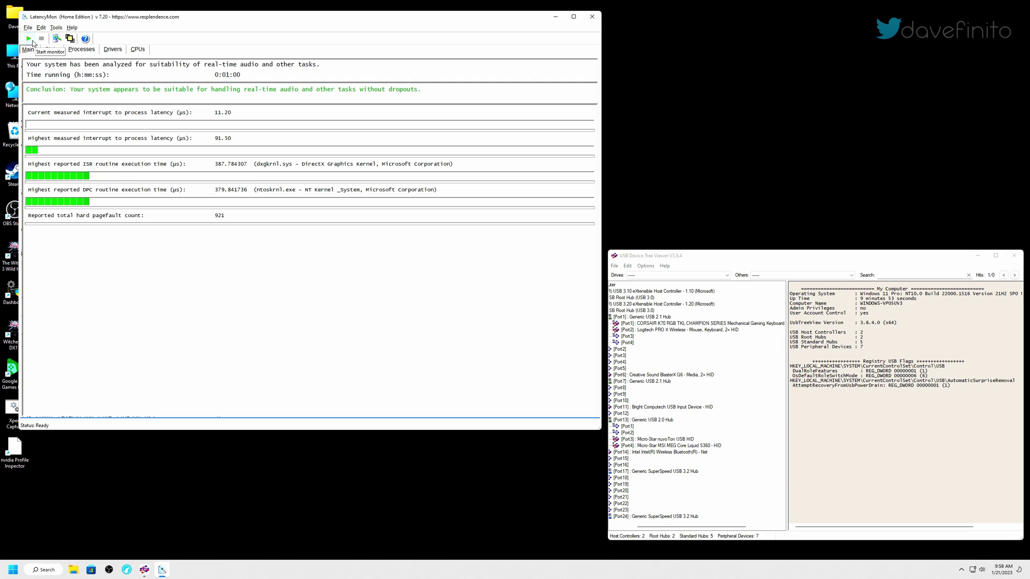
Start another LatencyMon latency analysis run
{"action": "left_click", "coordinate": [31, 42]}
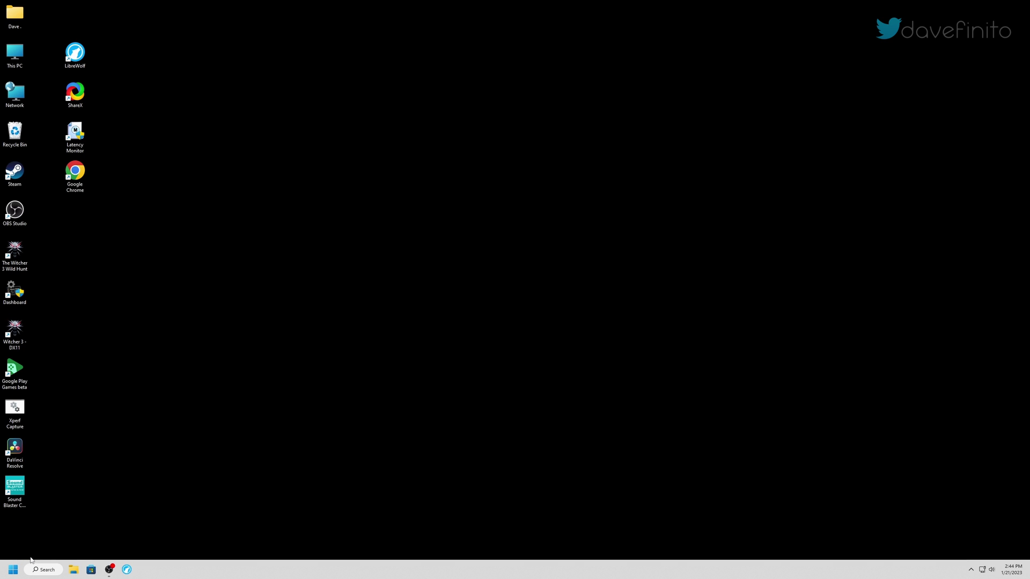
Search 'windows' to launch Windows Security and view Device security's Core isolation details
{"action": "left_click", "coordinate": [44, 571]}
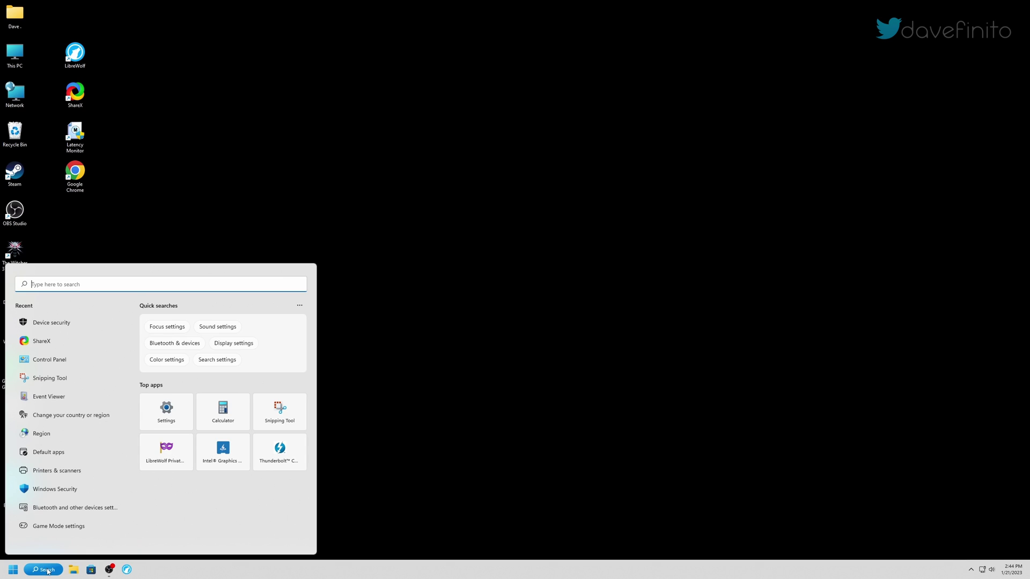
{"action": "left_click", "coordinate": [48, 571]}
{"action": "left_click", "coordinate": [50, 574]}
{"action": "type", "text": "windows"}
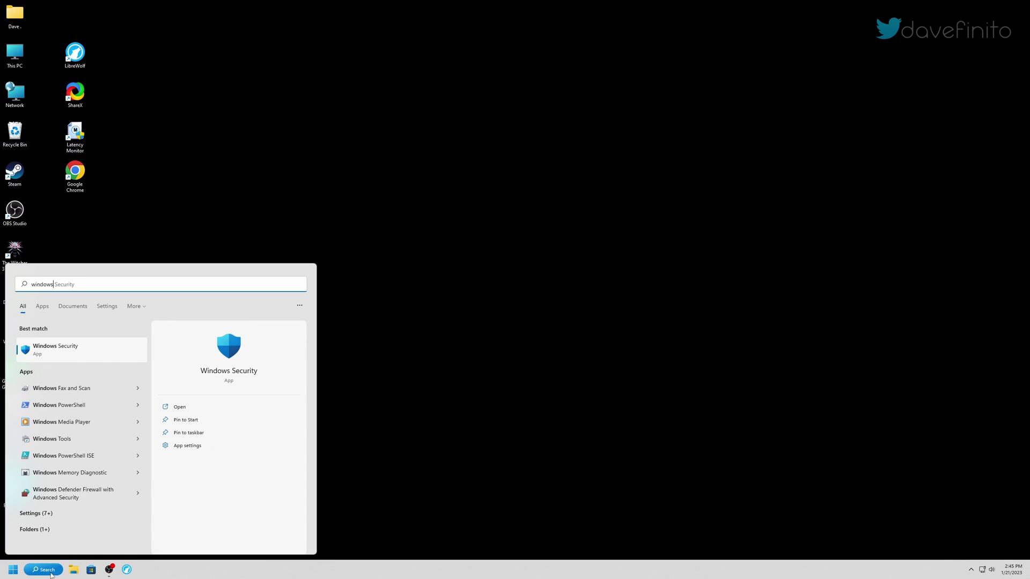
{"action": "left_click", "coordinate": [118, 356]}
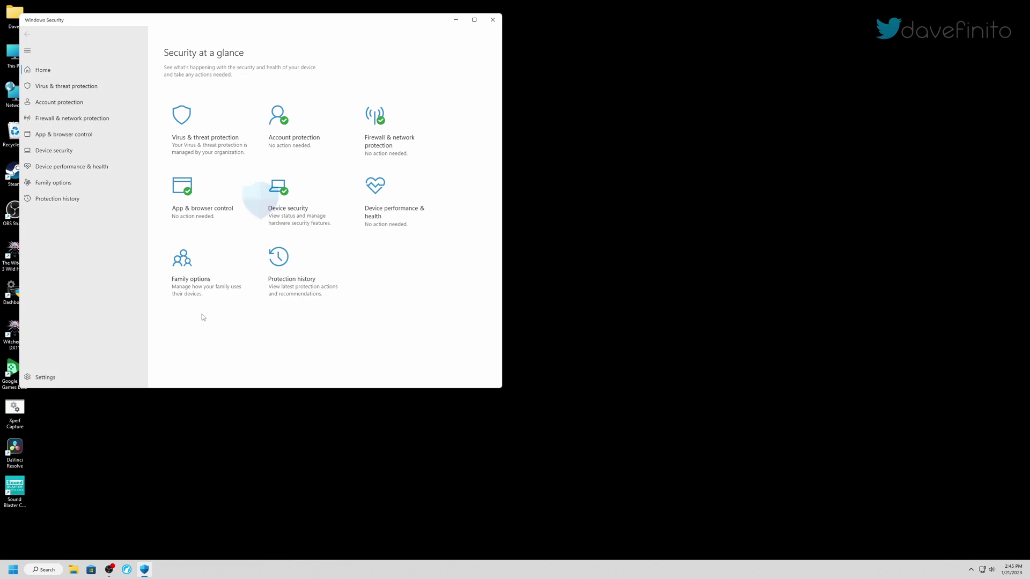
{"action": "left_click", "coordinate": [324, 184]}
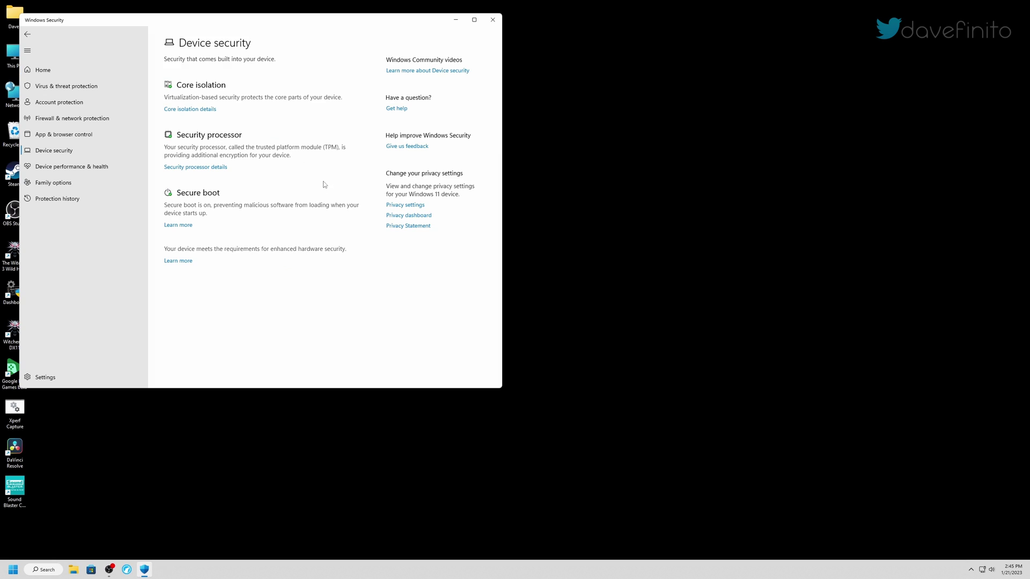
{"action": "left_click", "coordinate": [199, 110]}
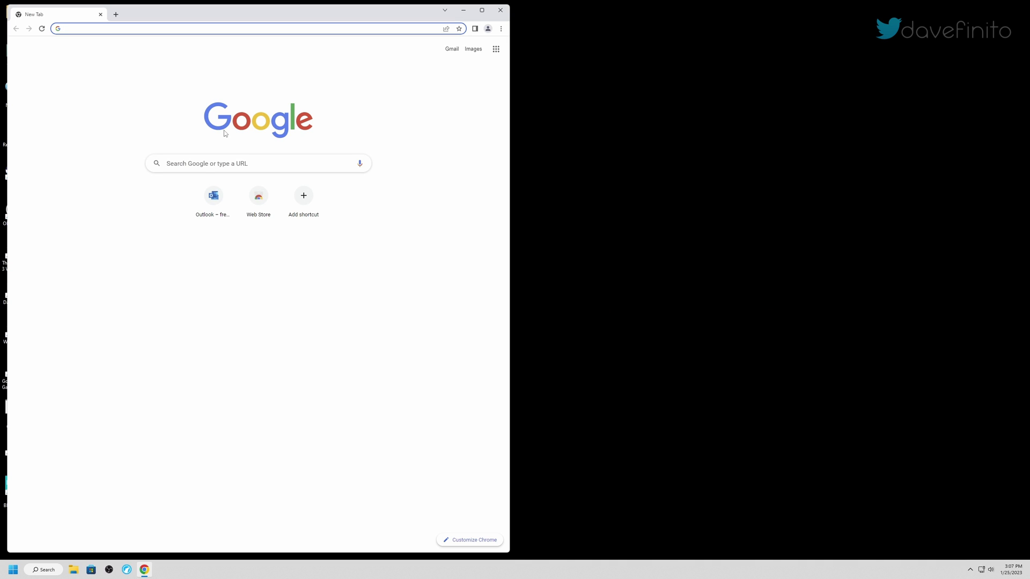
Search 'lean and mean github', open AveYo/LeanAndMean, and download it via Code > Download ZIP
{"action": "left_click", "coordinate": [205, 160]}
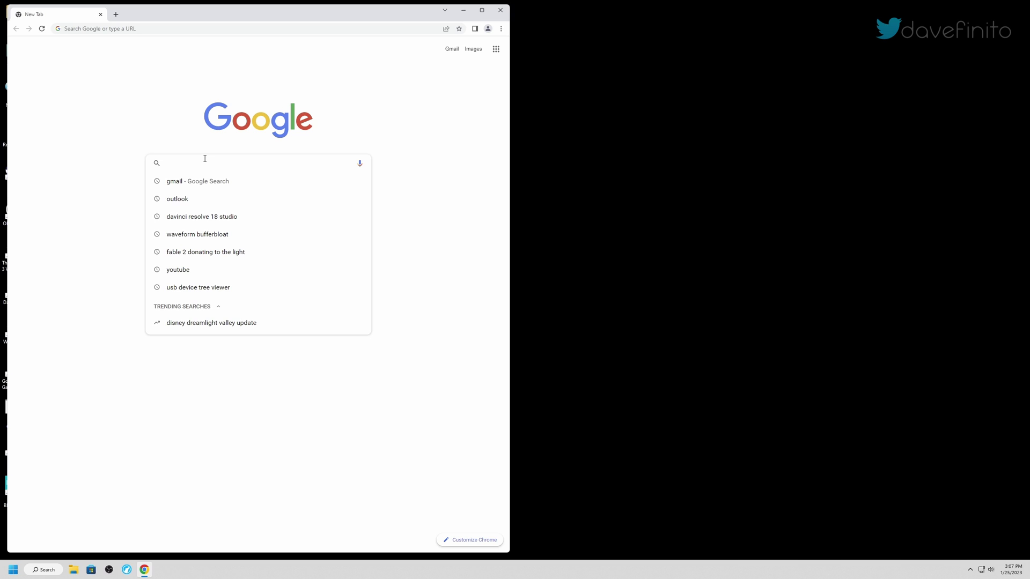
{"action": "type", "text": "lean and mean github"}
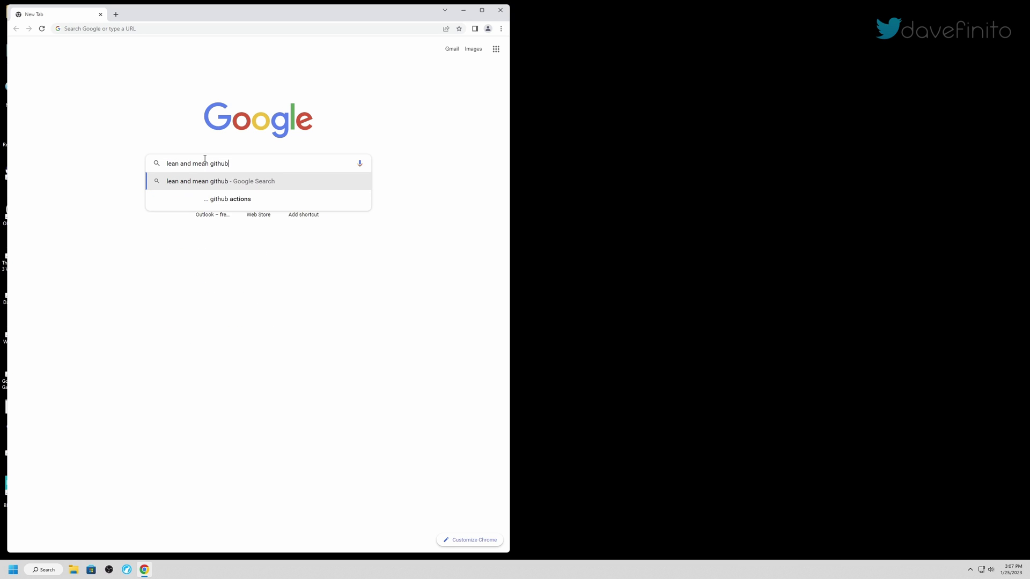
{"action": "key", "text": "Return"}
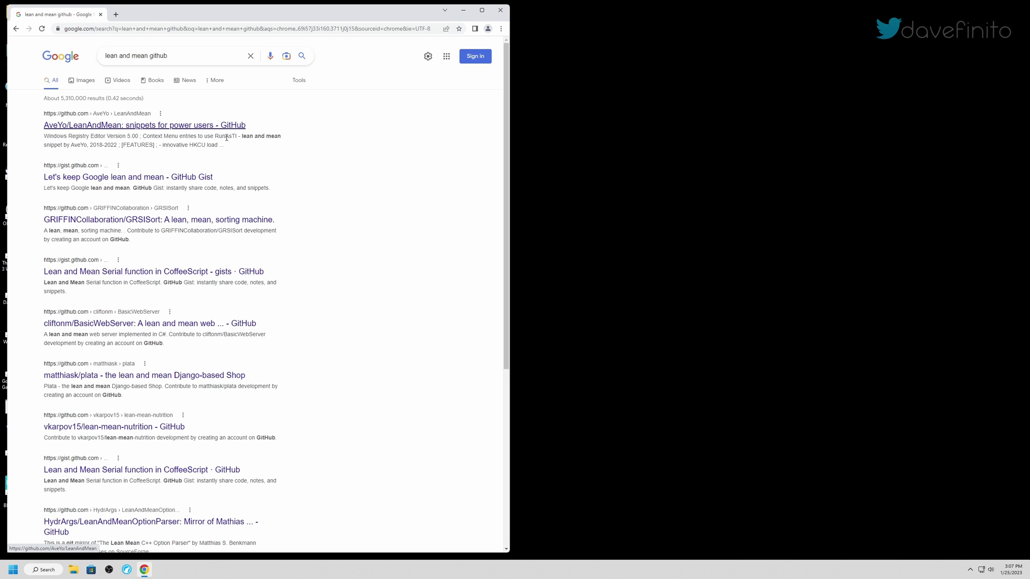
{"action": "left_click", "coordinate": [219, 124]}
{"action": "left_click", "coordinate": [358, 130]}
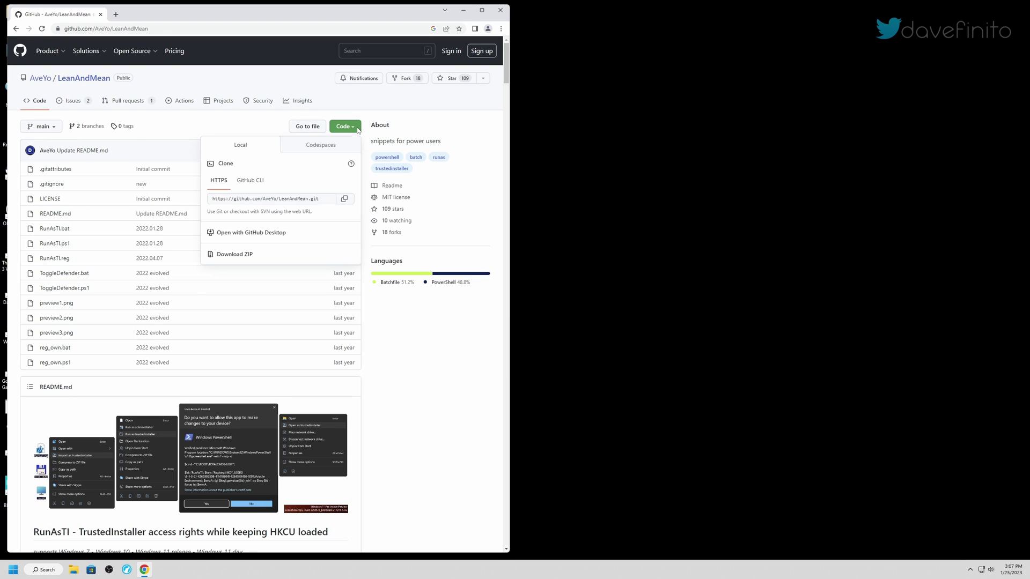
{"action": "left_click", "coordinate": [243, 256]}
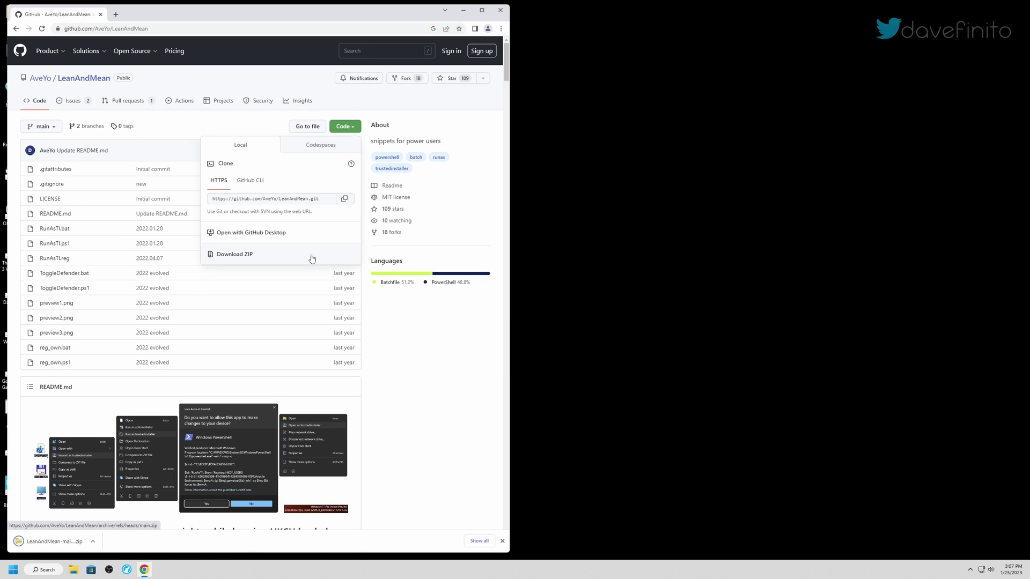
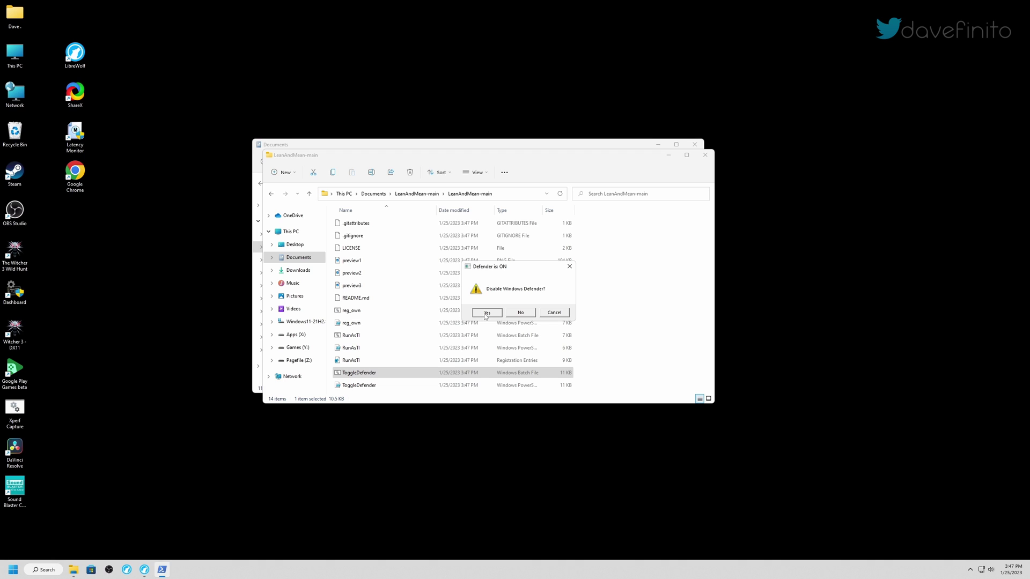
Confirm disabling Windows Defender, then launch Registry Editor by searching for regedit
{"action": "left_click", "coordinate": [486, 314]}
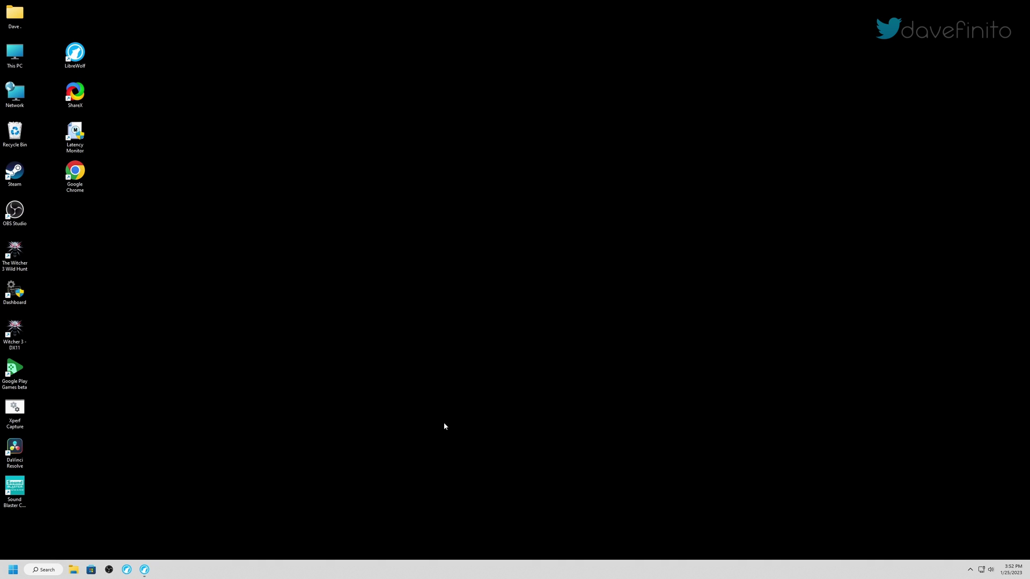
{"action": "left_click", "coordinate": [47, 568]}
{"action": "type", "text": "regedit"}
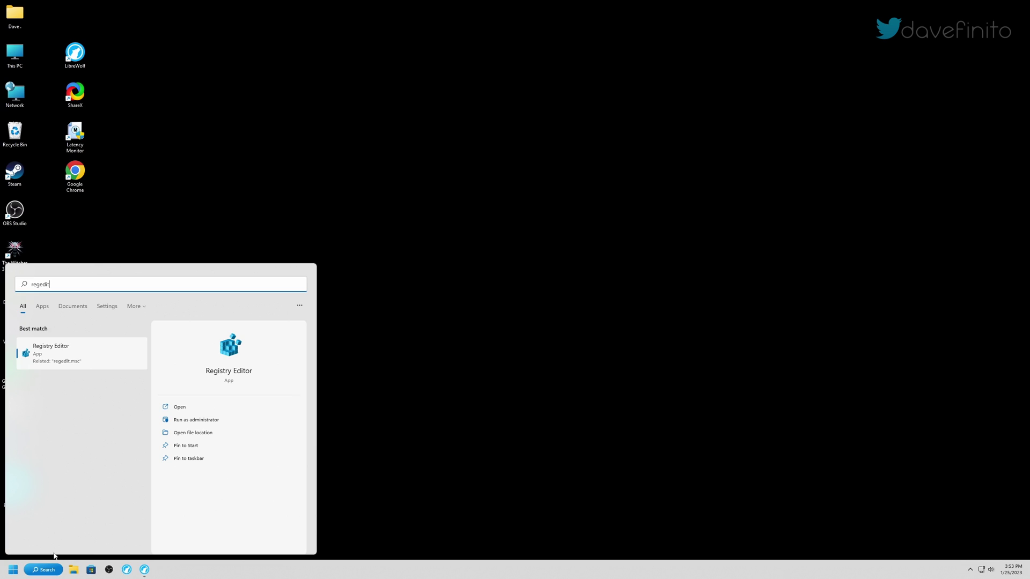
{"action": "key", "text": "Return"}
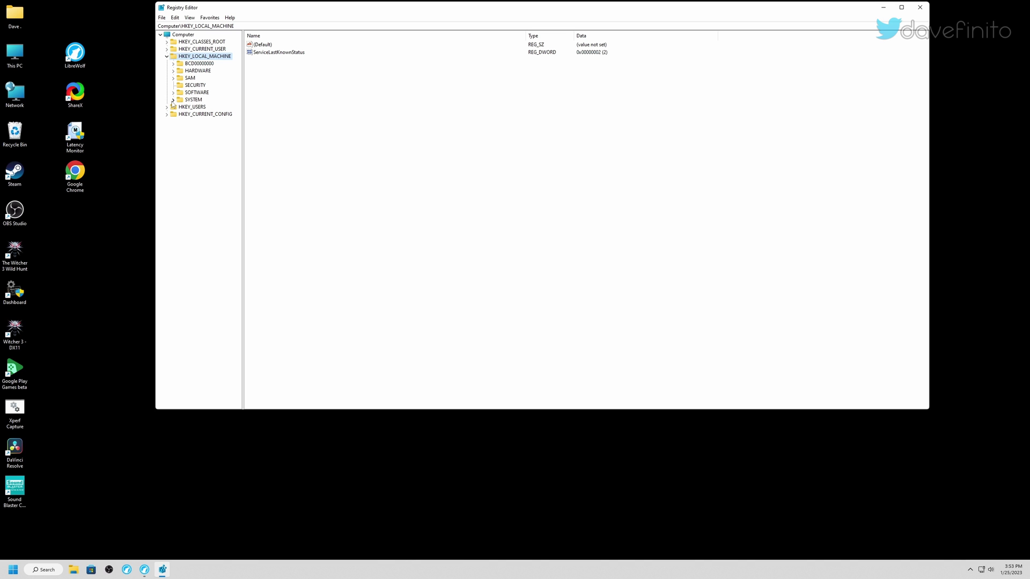
Expand SYSTEM and ControlSet001 in the tree and open the Services key
{"action": "left_click", "coordinate": [173, 100]}
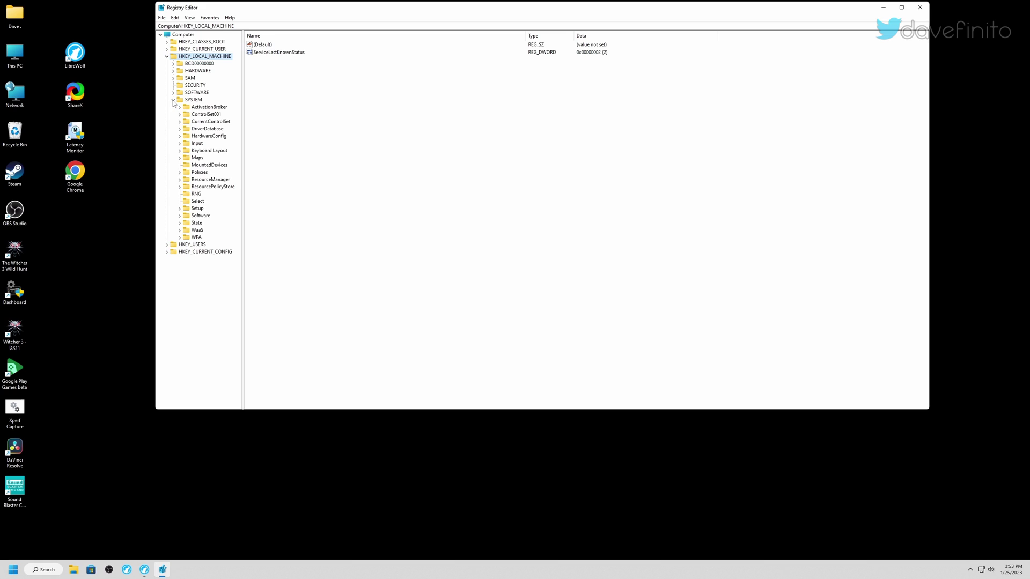
{"action": "left_click", "coordinate": [180, 115]}
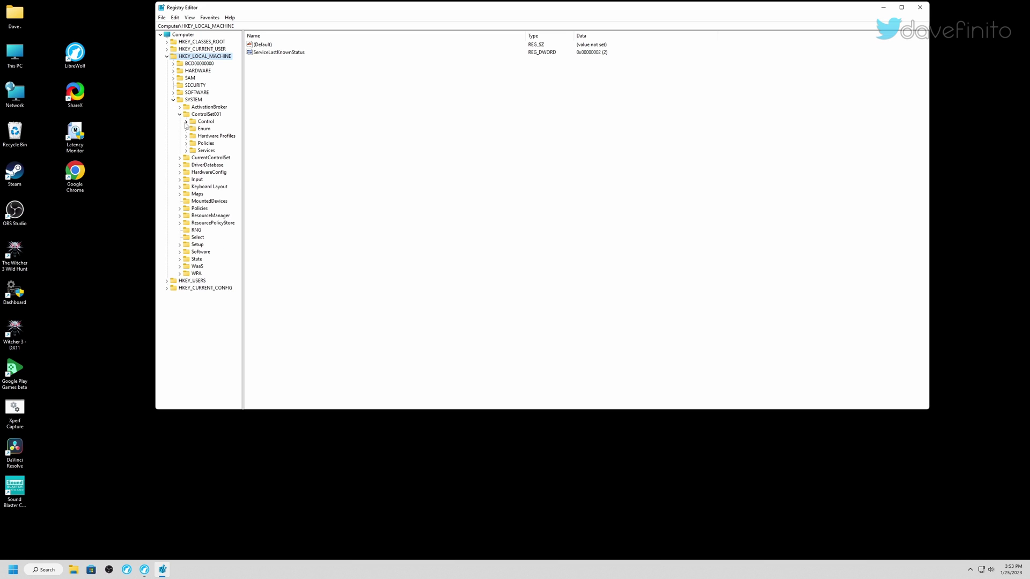
{"action": "left_click", "coordinate": [186, 151]}
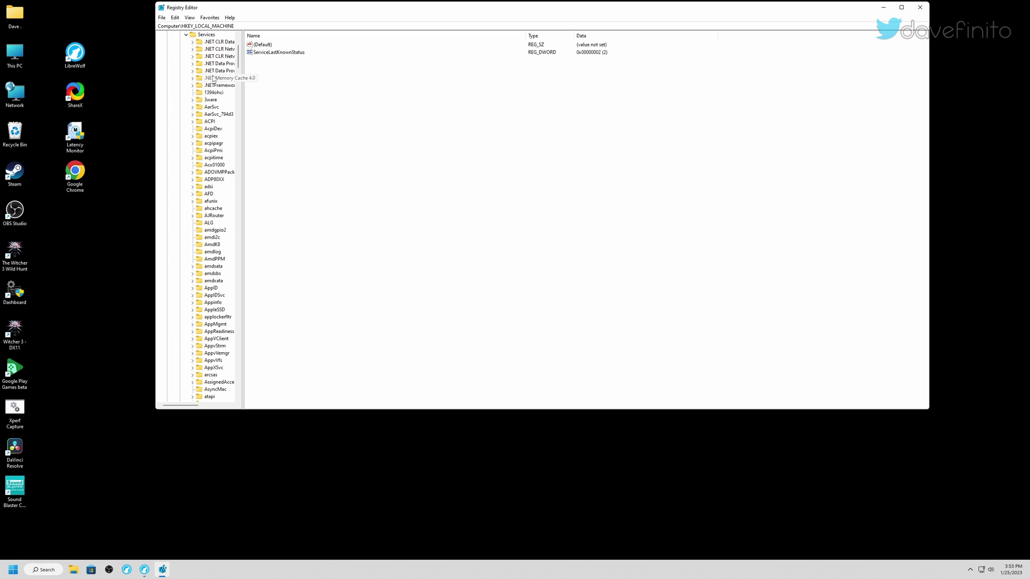
{"action": "left_click", "coordinate": [210, 35]}
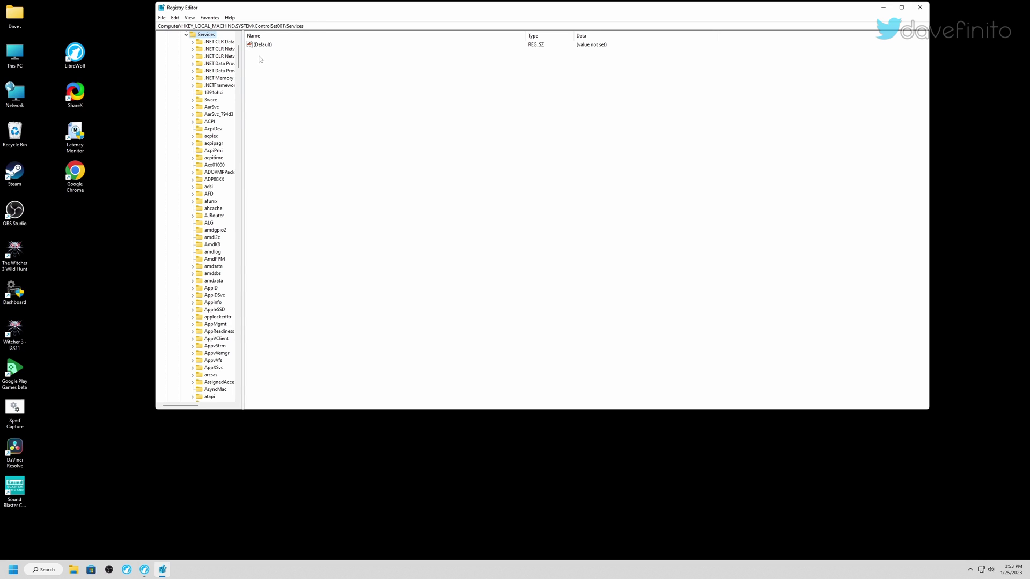
Jump to the WdBoot service and change its Start value to 4
{"action": "type", "text": "wdboot"}
{"action": "double_click", "coordinate": [257, 107]}
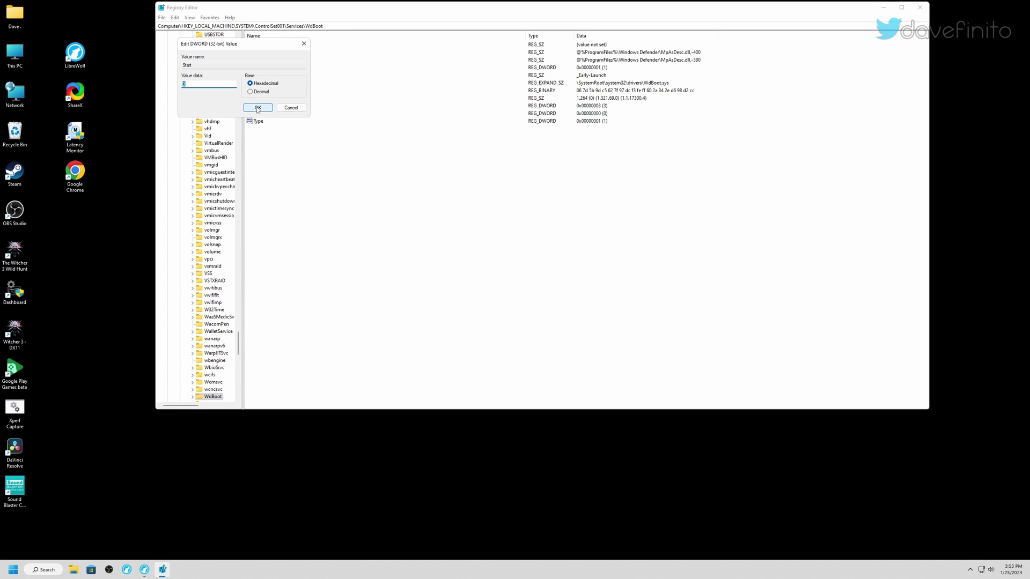
{"action": "type", "text": "4"}
{"action": "left_click", "coordinate": [260, 110]}
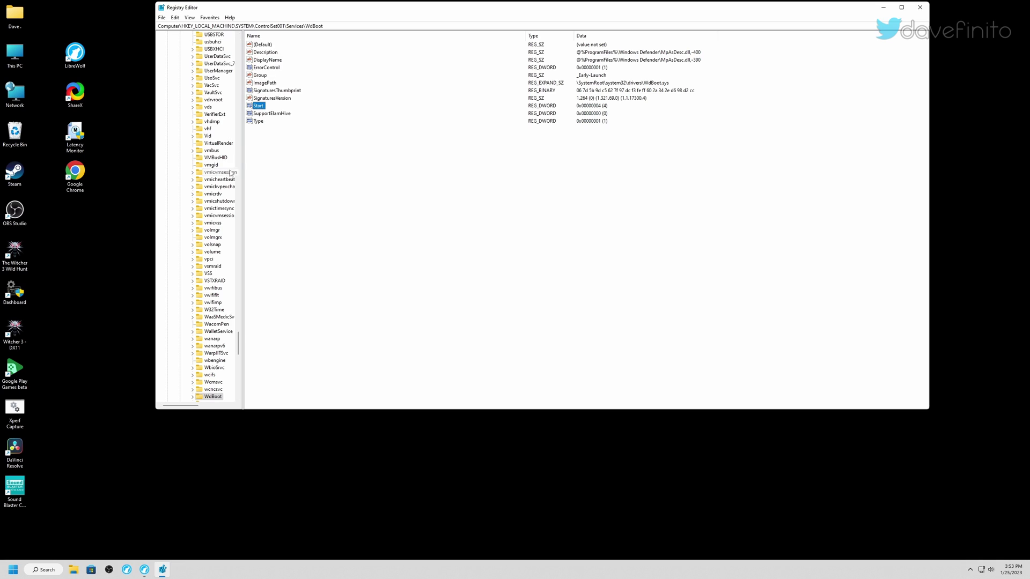
{"action": "scroll", "coordinate": [219, 367], "scroll_direction": "down", "scroll_amount": 2}
{"action": "scroll", "coordinate": [219, 367], "scroll_direction": "down", "scroll_amount": 1}
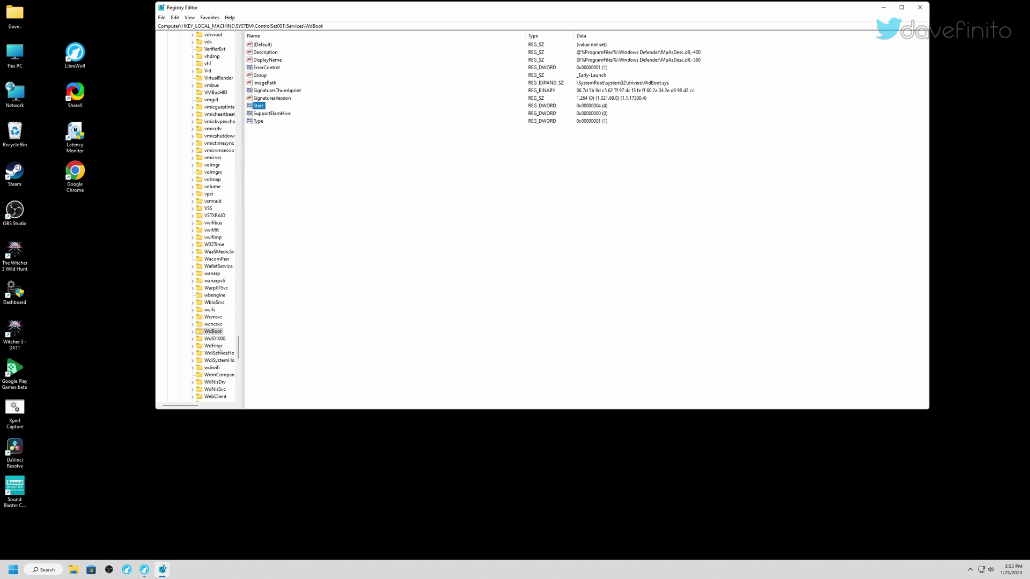
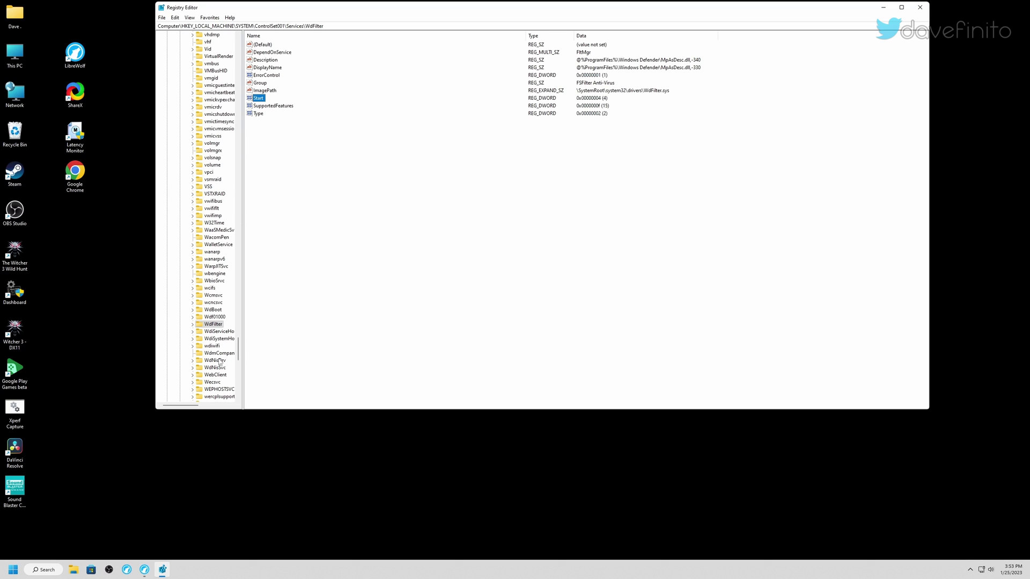
Change the WdNisDrv service's Start value from 3 to 4
{"action": "left_click", "coordinate": [217, 361]}
{"action": "double_click", "coordinate": [258, 90]}
{"action": "type", "text": "4"}
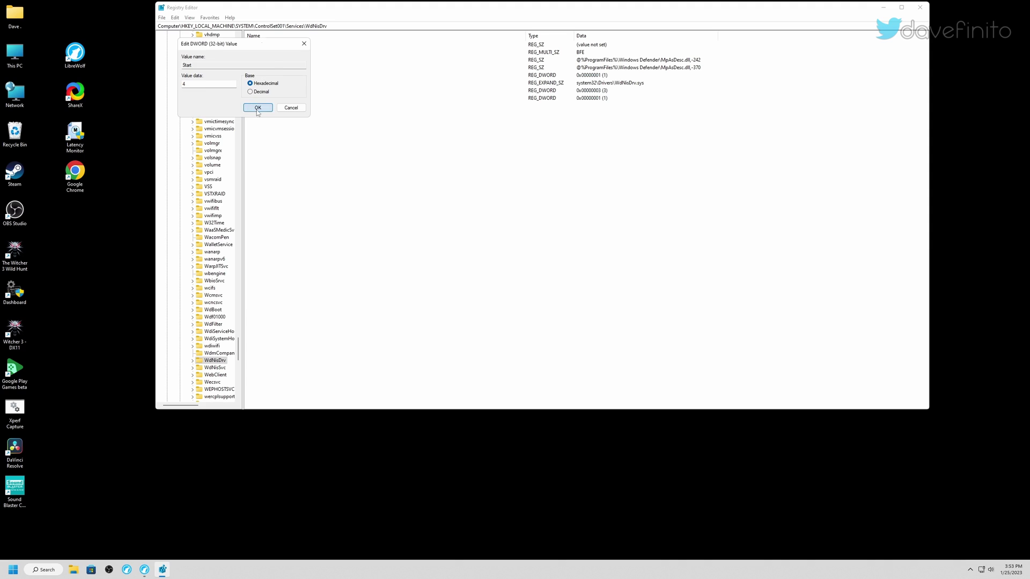
{"action": "left_click", "coordinate": [258, 106]}
{"action": "scroll", "coordinate": [229, 347], "scroll_direction": "down", "scroll_amount": 1}
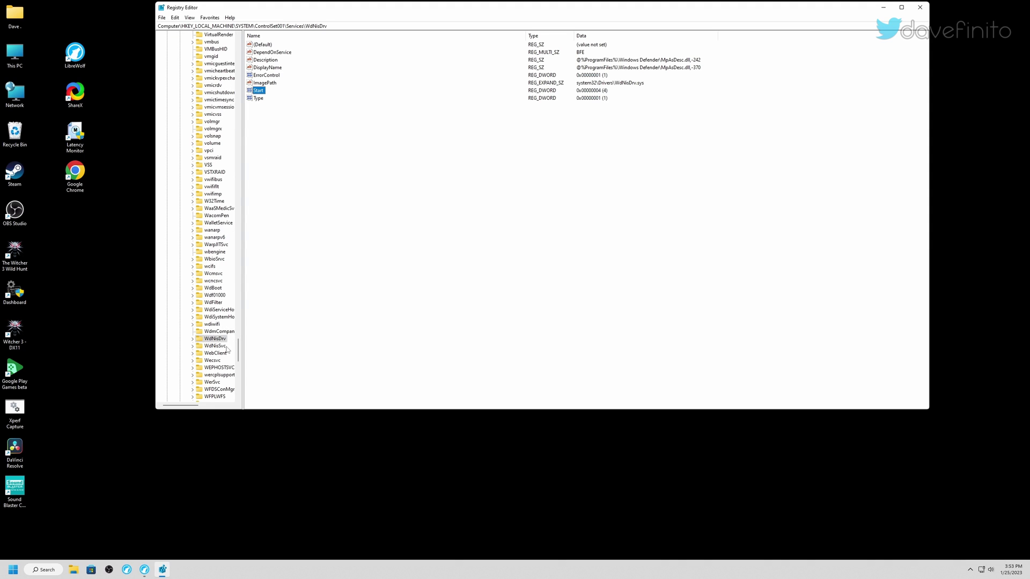
Verify WdNisSvc's Start value reads 4, then display the WinDefend service's values
{"action": "left_click", "coordinate": [225, 348]}
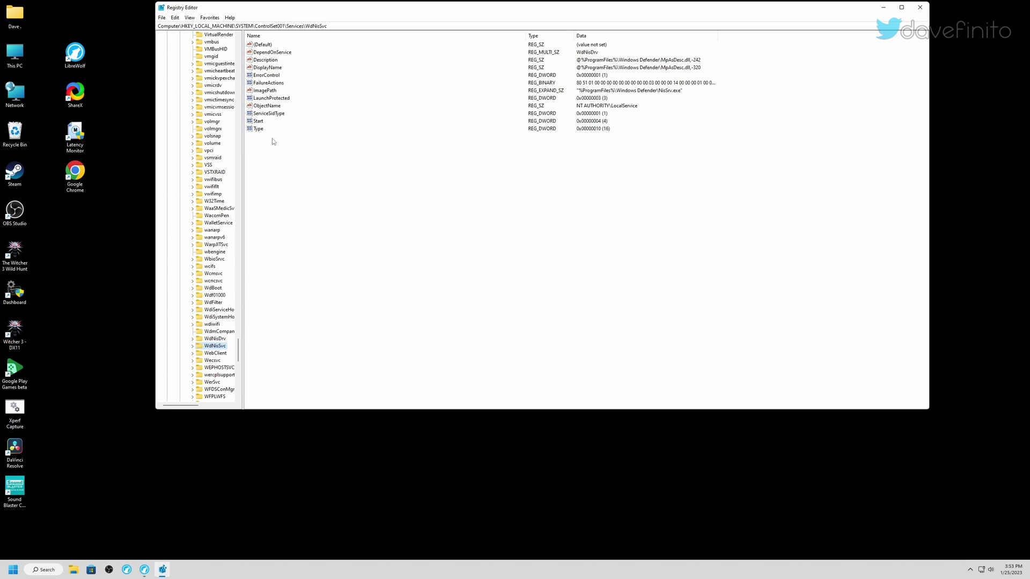
{"action": "left_click", "coordinate": [256, 122]}
{"action": "scroll", "coordinate": [194, 341], "scroll_direction": "down", "scroll_amount": 1}
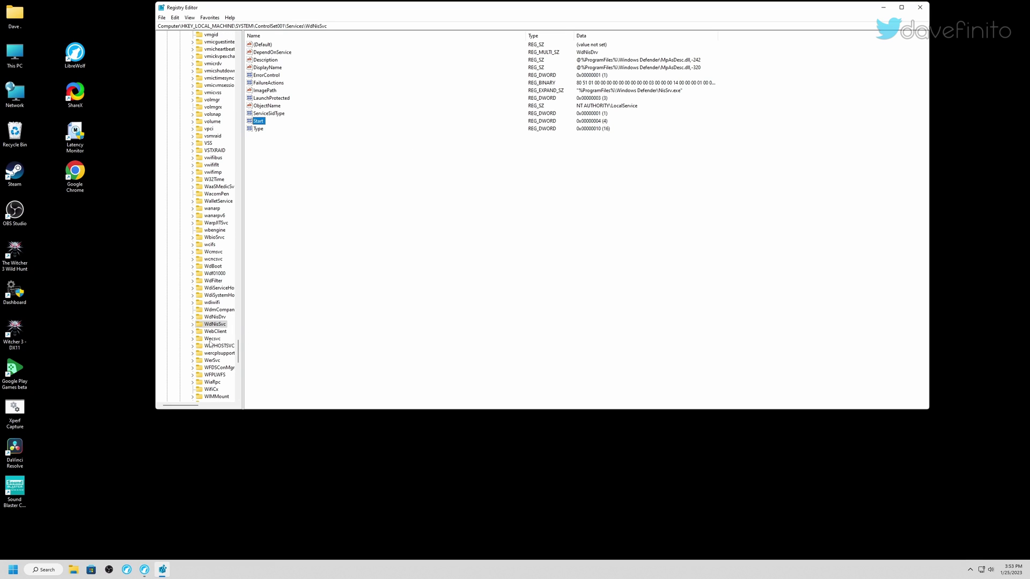
{"action": "scroll", "coordinate": [222, 349], "scroll_direction": "down", "scroll_amount": 2}
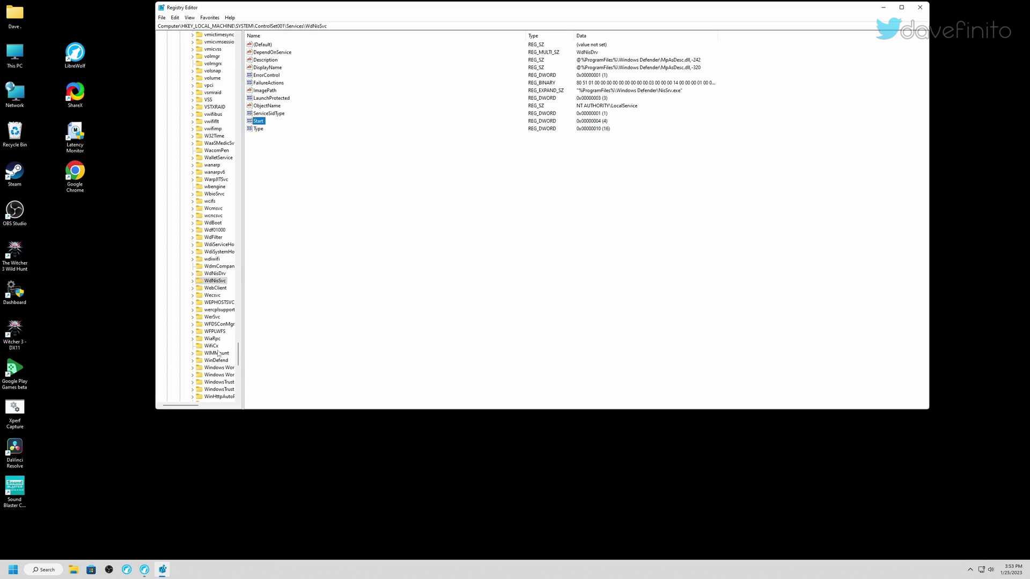
{"action": "left_click", "coordinate": [217, 360]}
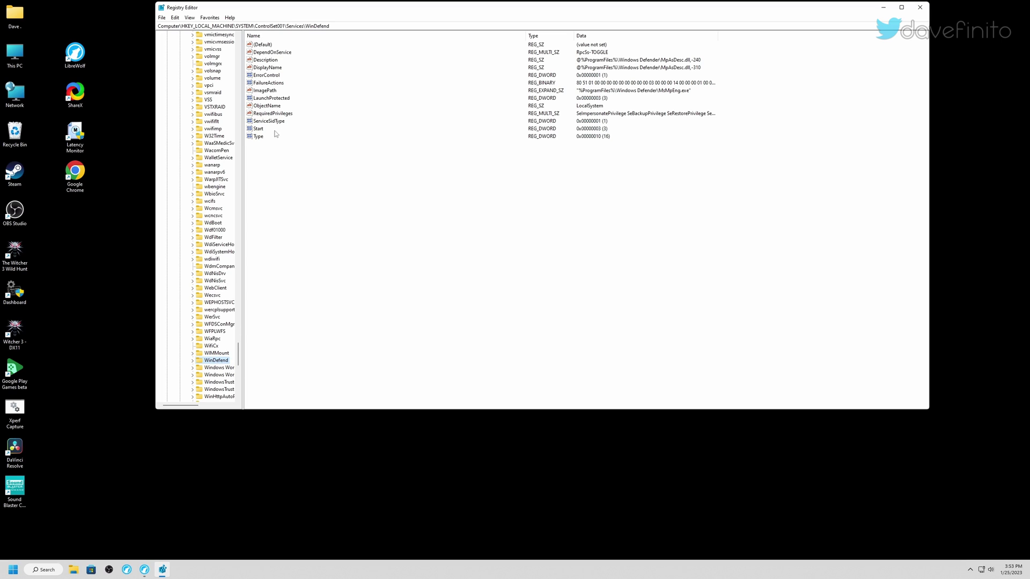
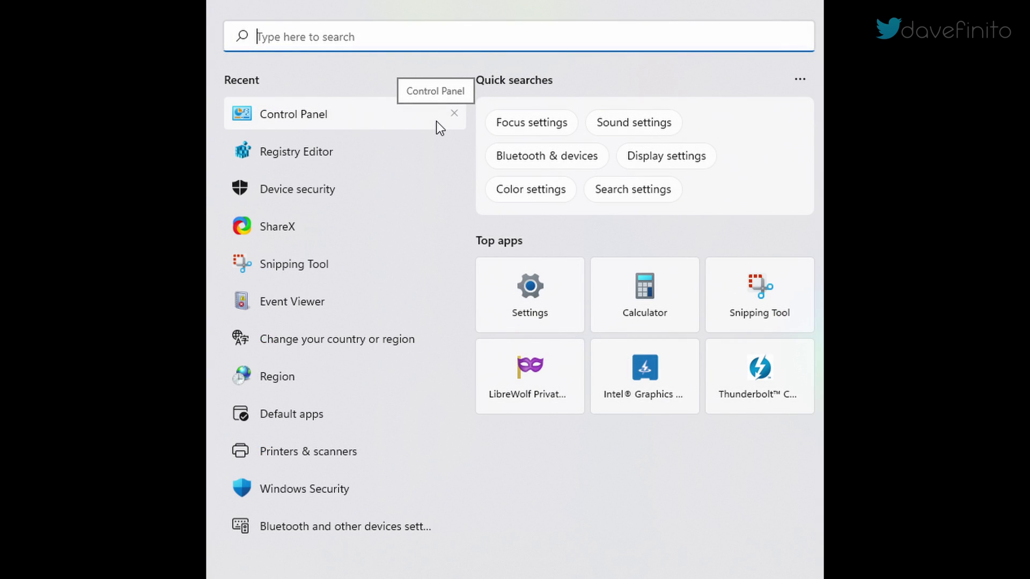
Open Control Panel from the Start menu's Recent list to show All Control Panel Items
{"action": "left_click", "coordinate": [436, 121]}
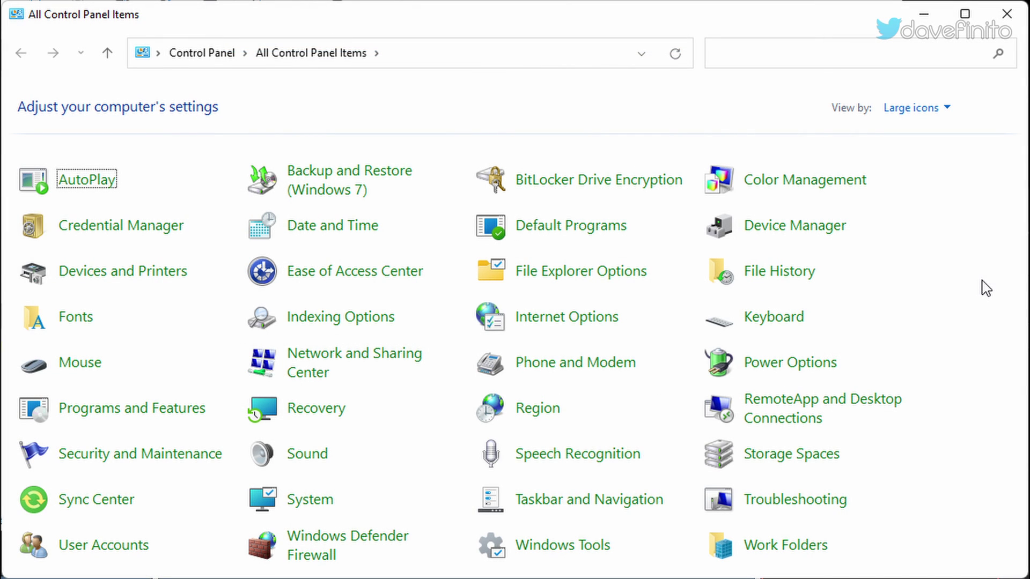
In Power Options, switch the active power plan from Balanced to High performance
{"action": "left_click", "coordinate": [908, 380]}
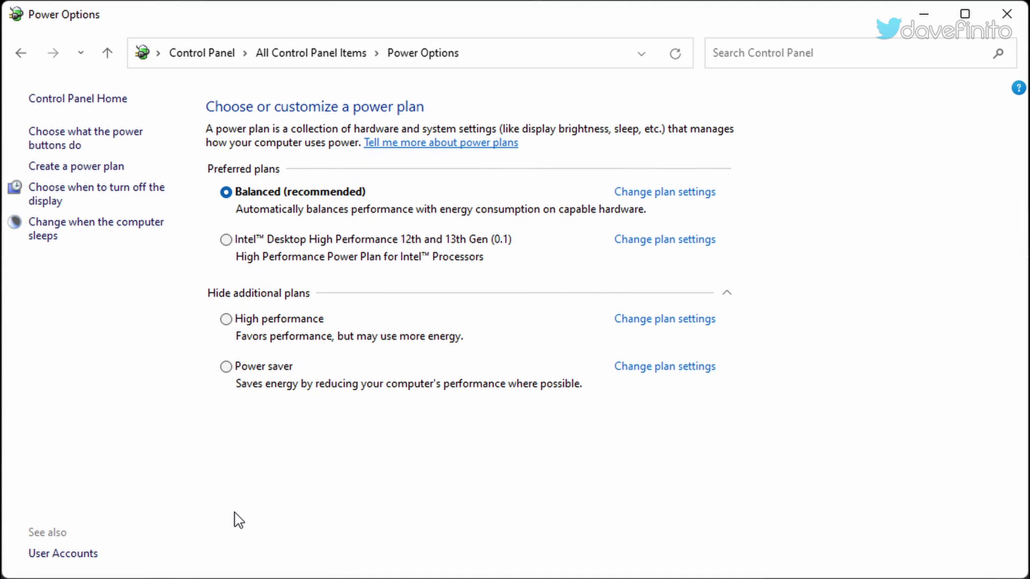
{"action": "left_click", "coordinate": [226, 319]}
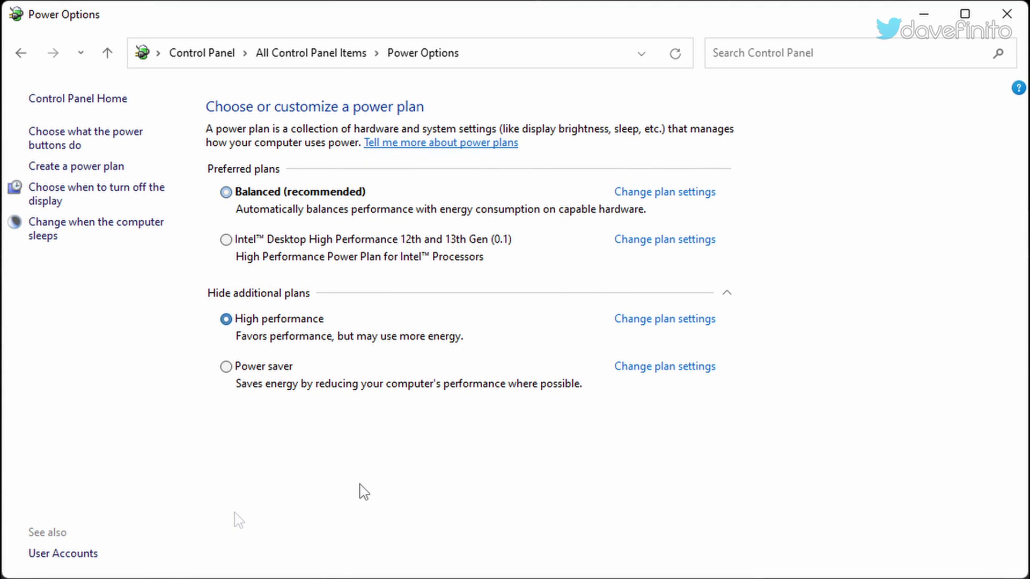